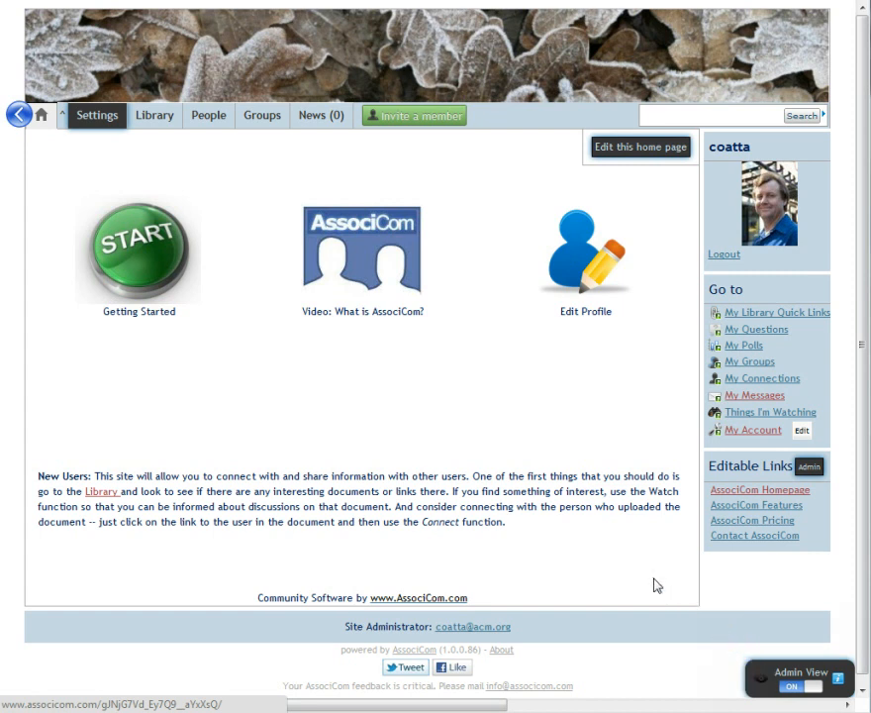
# Open the Labels page of the Layout / Appearance section in the site's administration settings
pyautogui.click(103, 123)
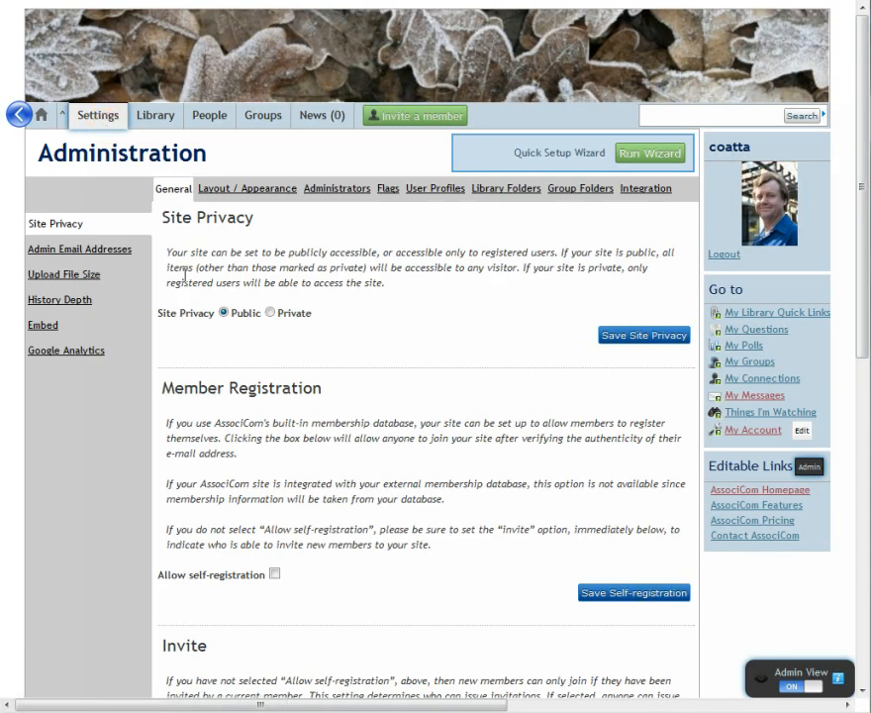
pyautogui.click(235, 339)
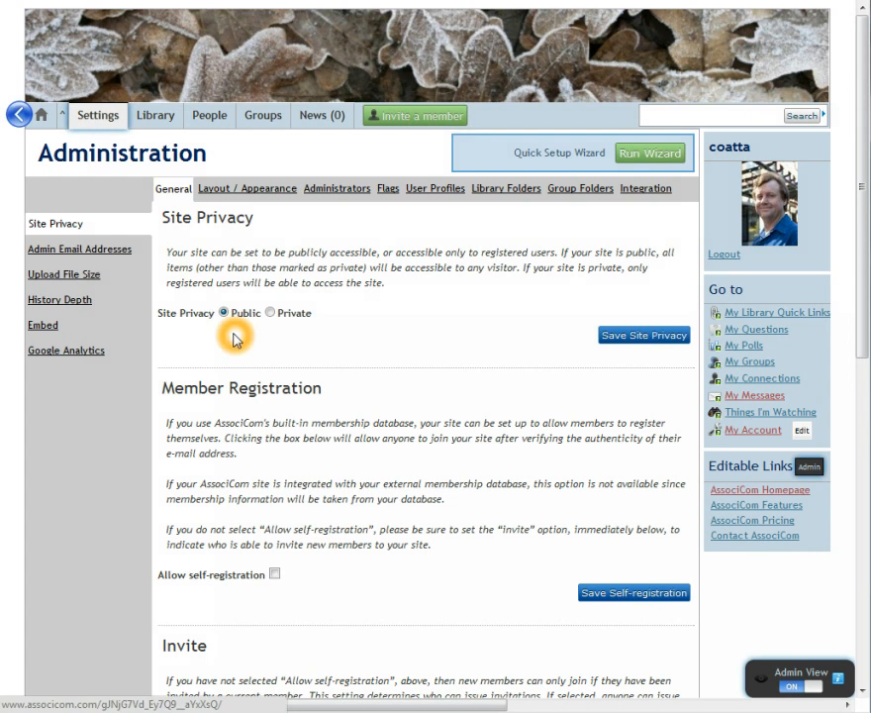
pyautogui.click(263, 190)
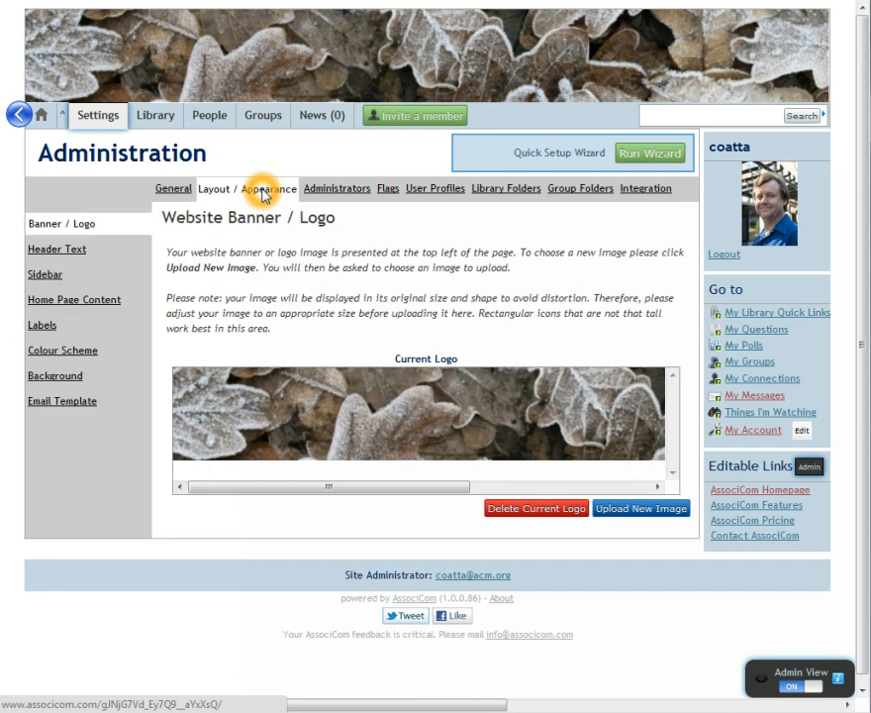
pyautogui.click(52, 330)
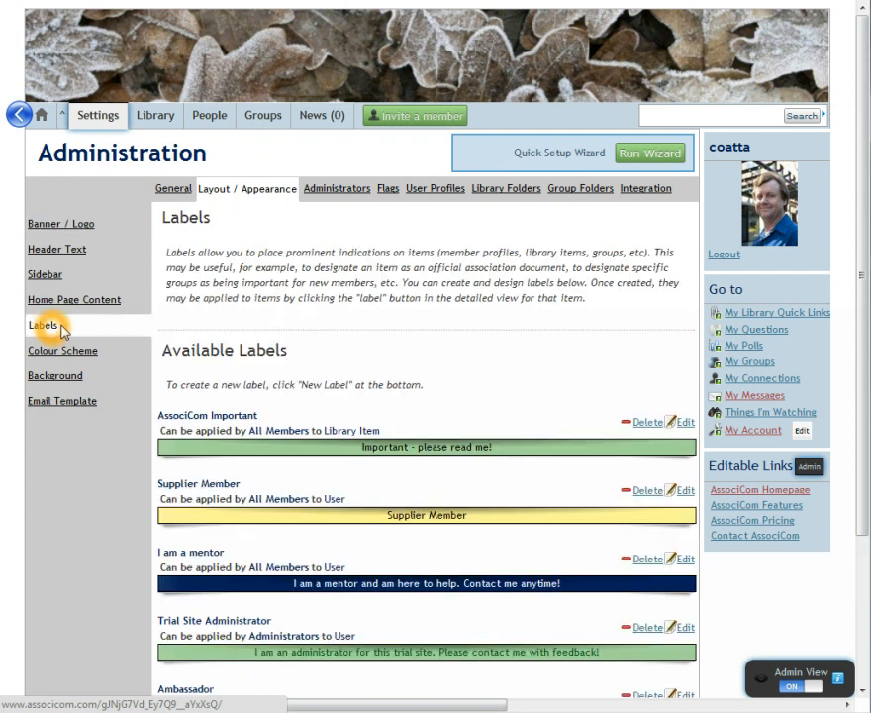
pyautogui.click(527, 383)
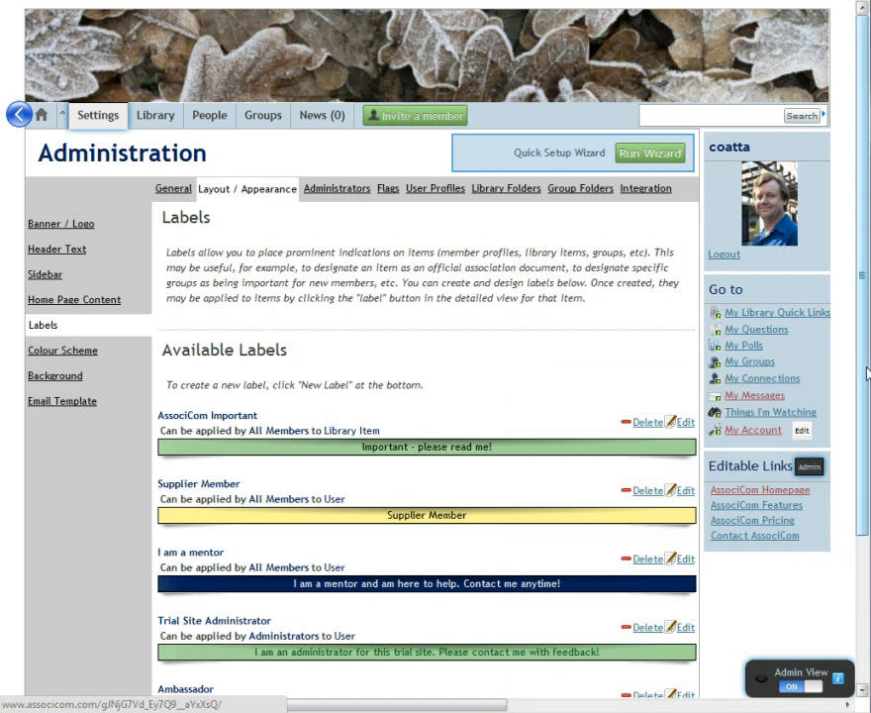
# Start a new label and name it Top Volunteer
pyautogui.moveTo(864, 379); pyautogui.dragTo(864, 533)
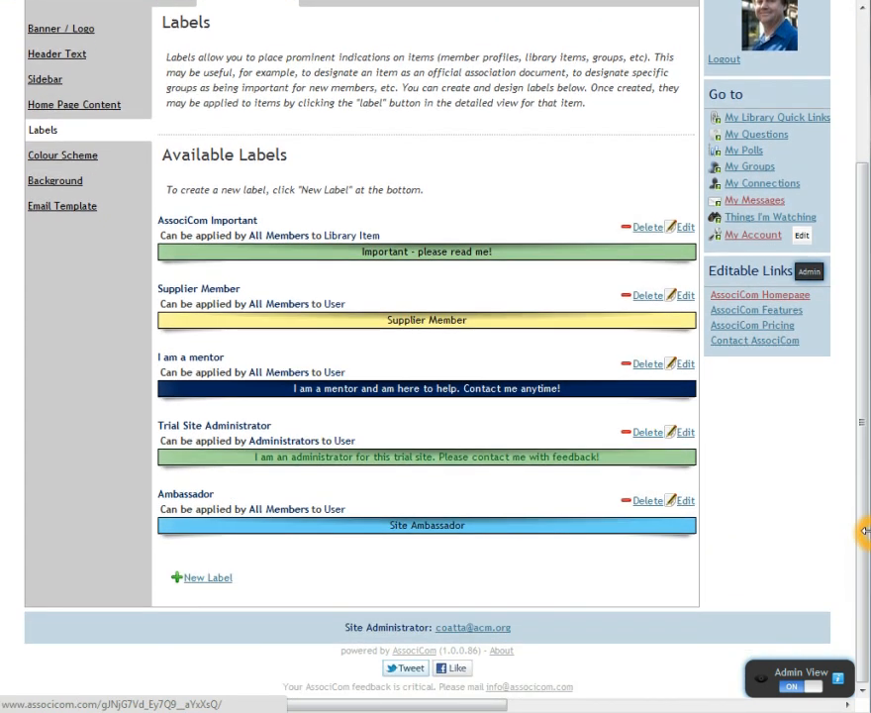
pyautogui.click(211, 582)
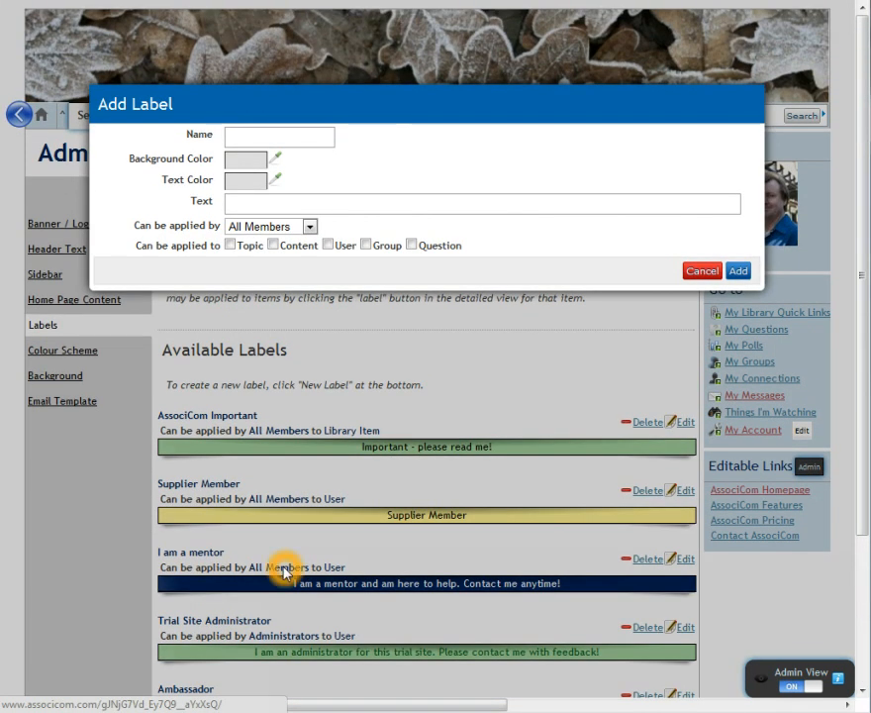
pyautogui.click(467, 181)
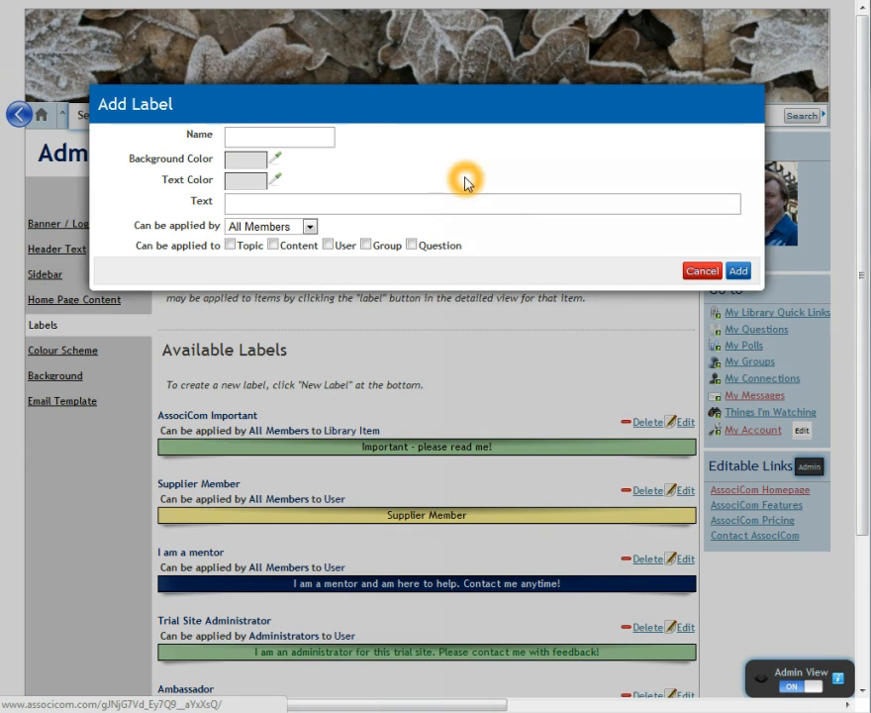
pyautogui.click(259, 137)
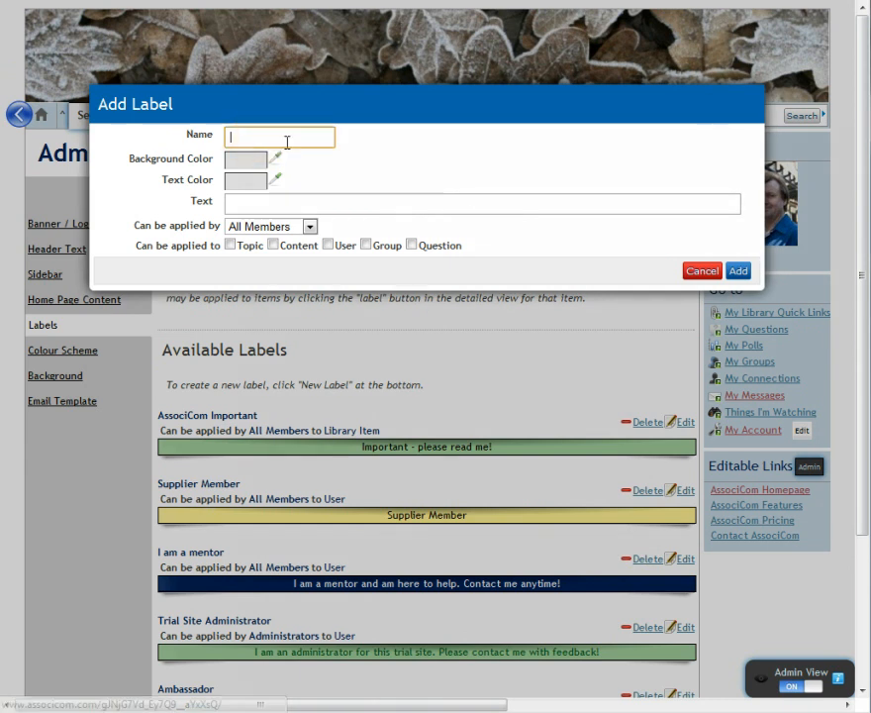
pyautogui.write('Top ')
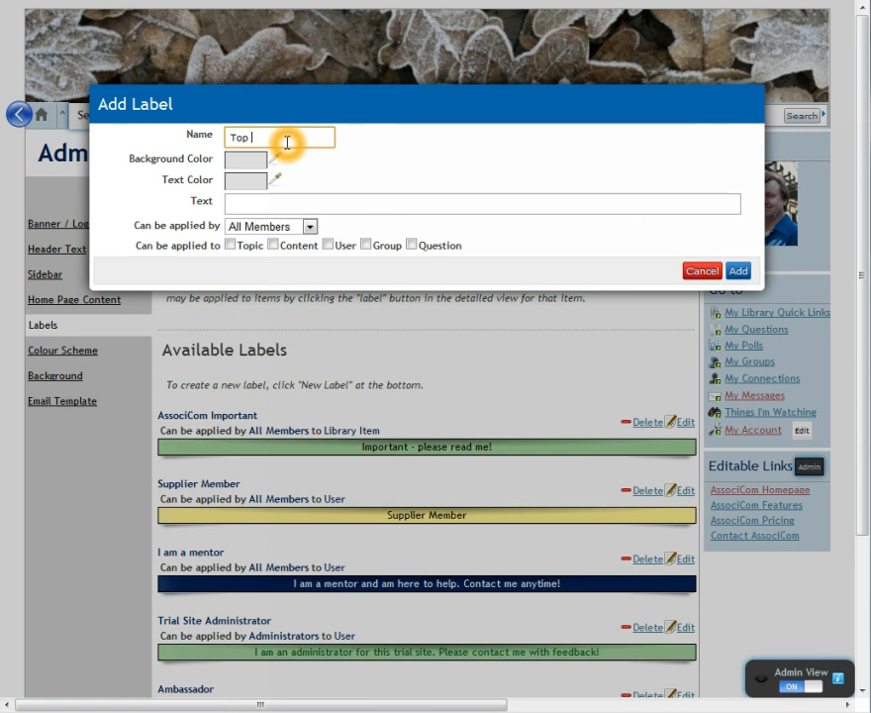
pyautogui.write('Volunteer')
# Give the label a light blue background color and a dark blue text color
pyautogui.click(247, 161)
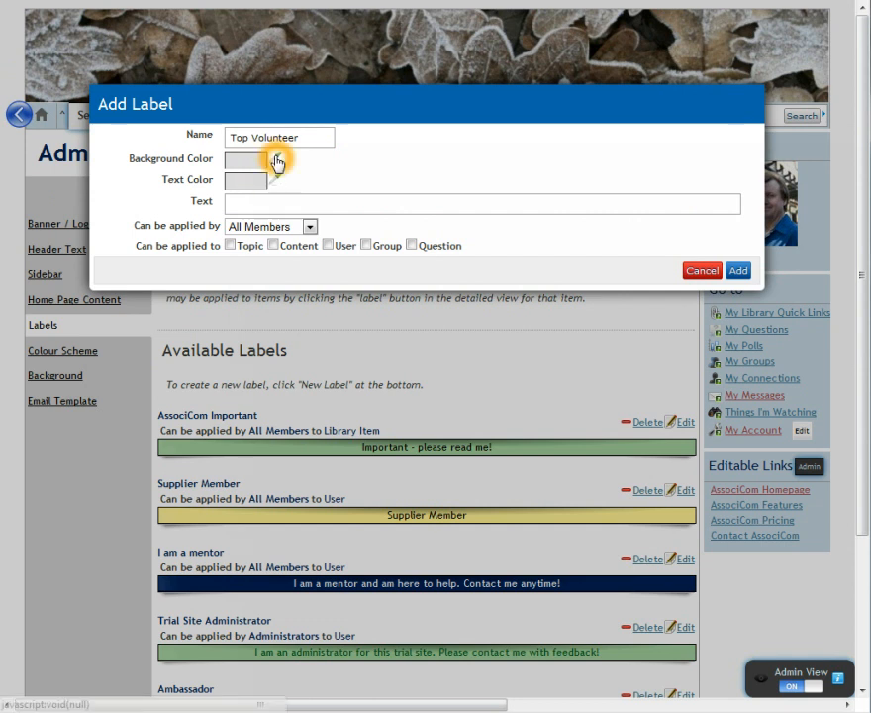
pyautogui.click(279, 164)
pyautogui.click(324, 213)
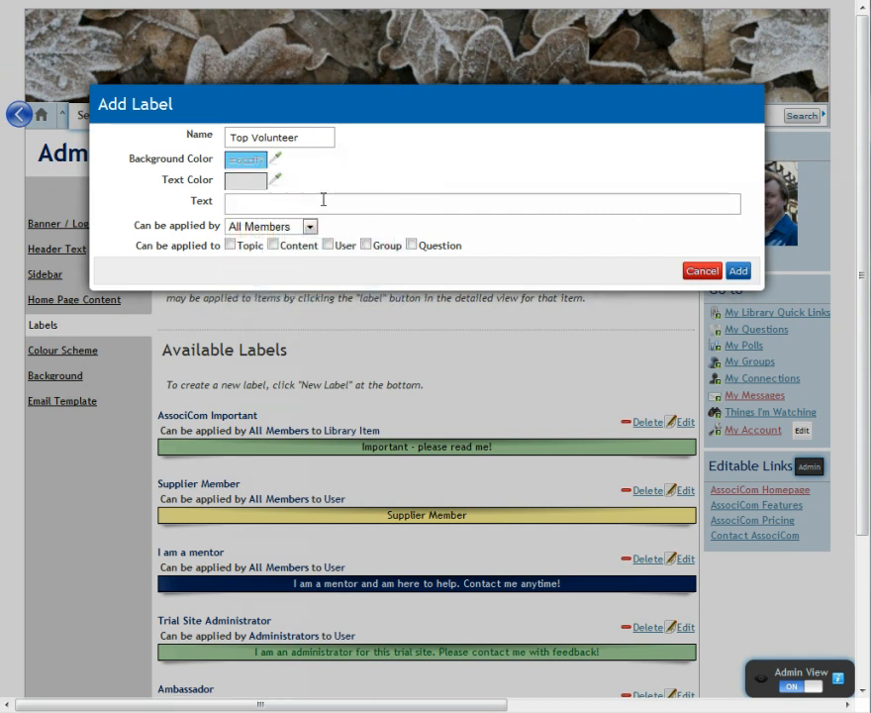
pyautogui.click(278, 180)
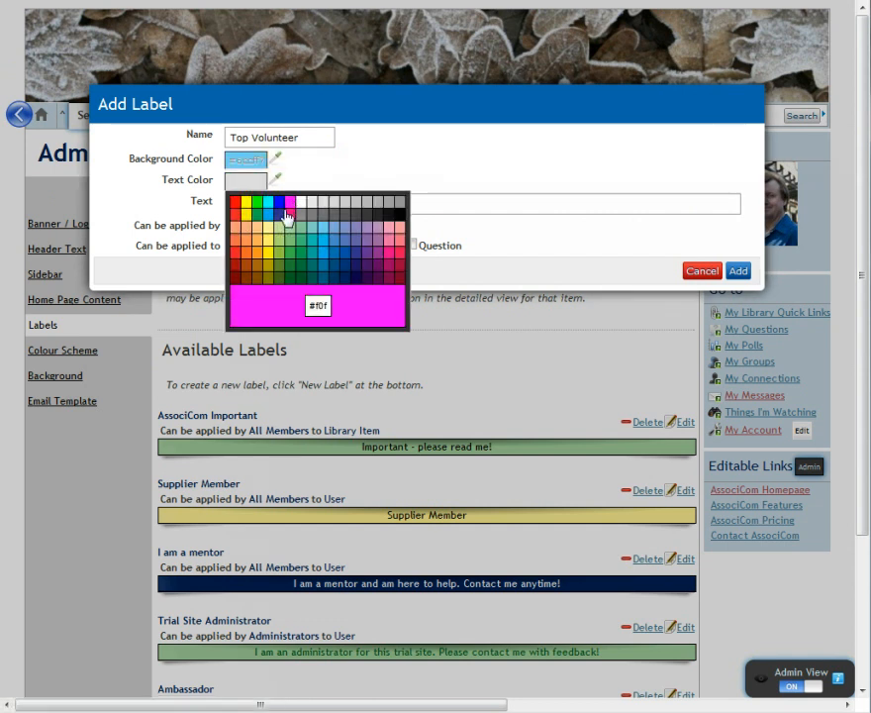
pyautogui.click(284, 217)
# Set the label's displayed text to Top Volunteer
pyautogui.click(376, 210)
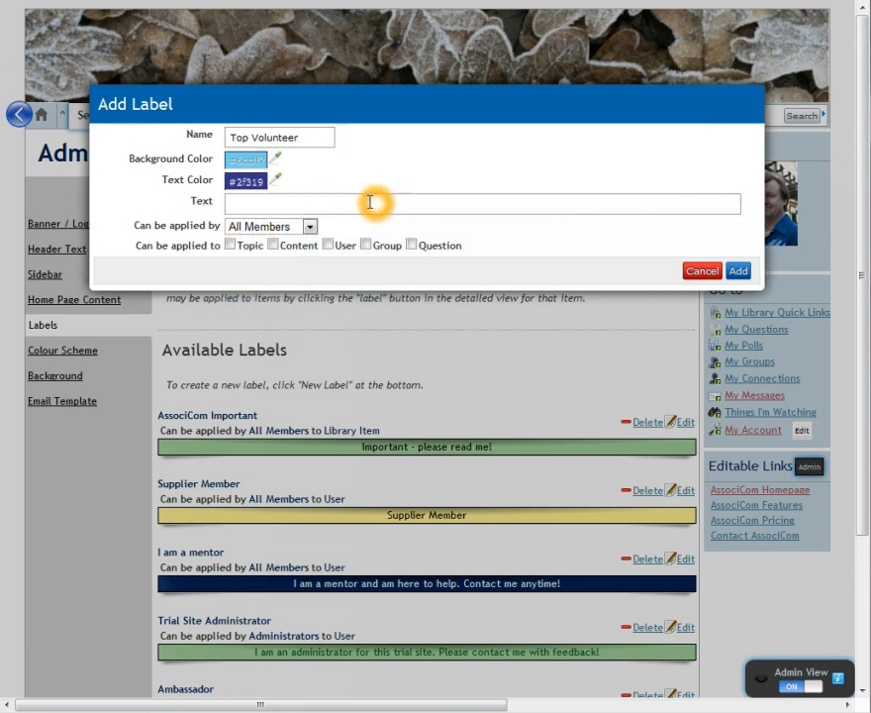
pyautogui.click(285, 202)
pyautogui.click(259, 204)
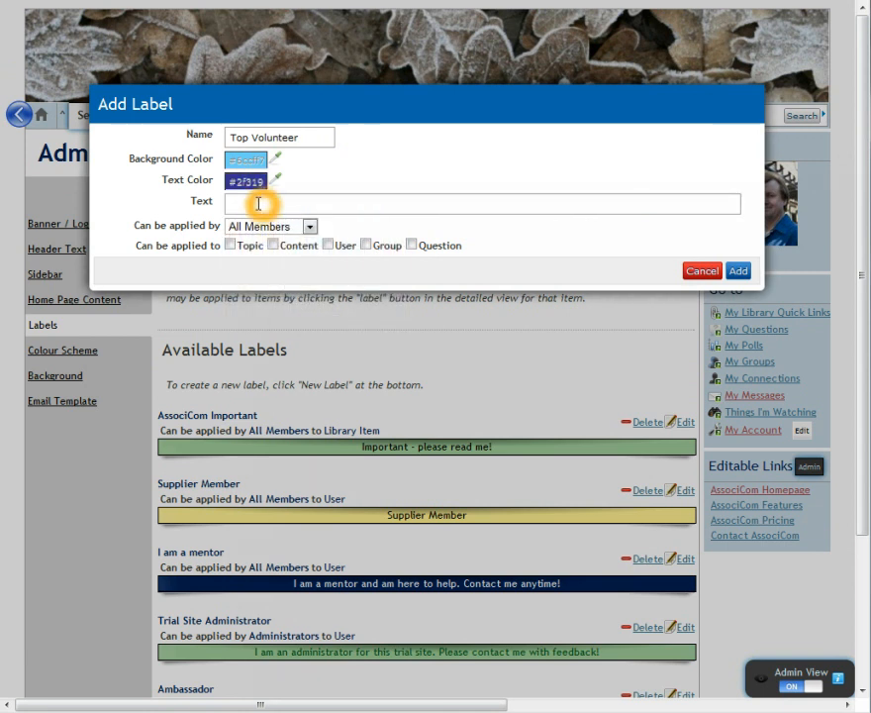
pyautogui.write('Top Volunteer')
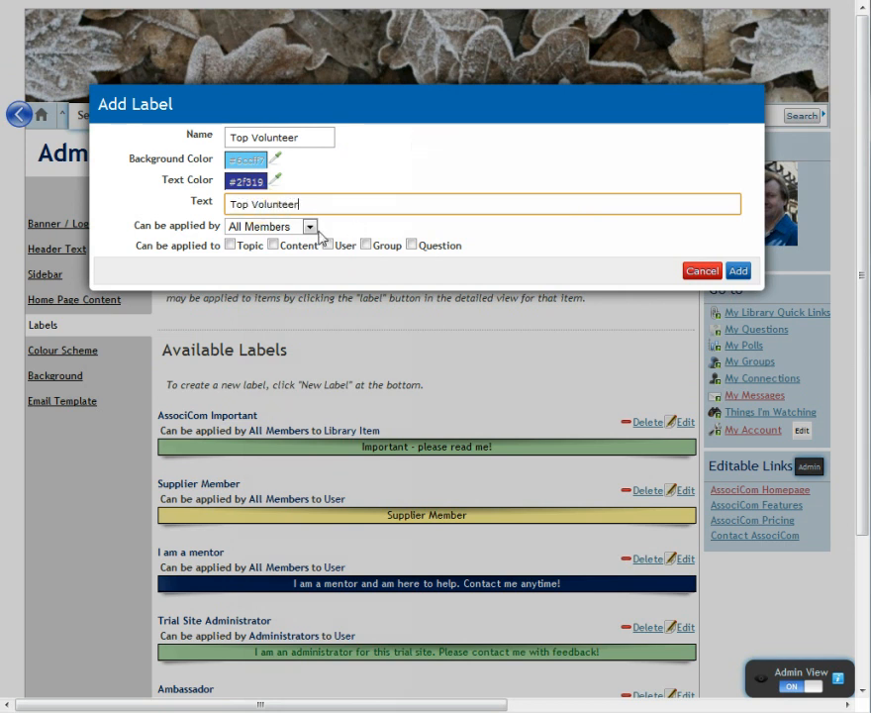
# Let only Administrators apply the label, restrict it to User items, and add it to the available labels
pyautogui.click(310, 228)
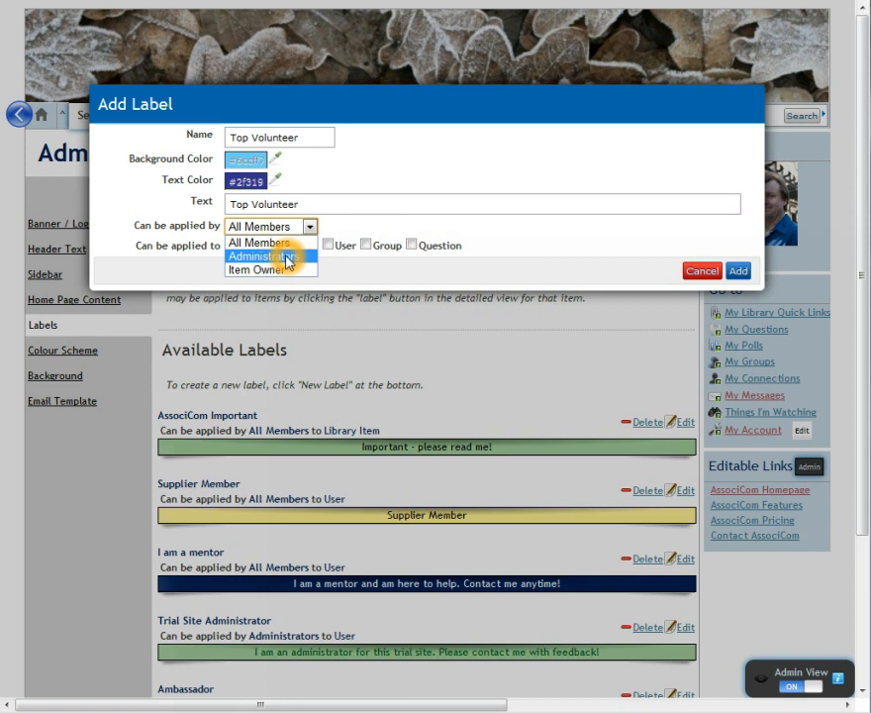
pyautogui.click(284, 248)
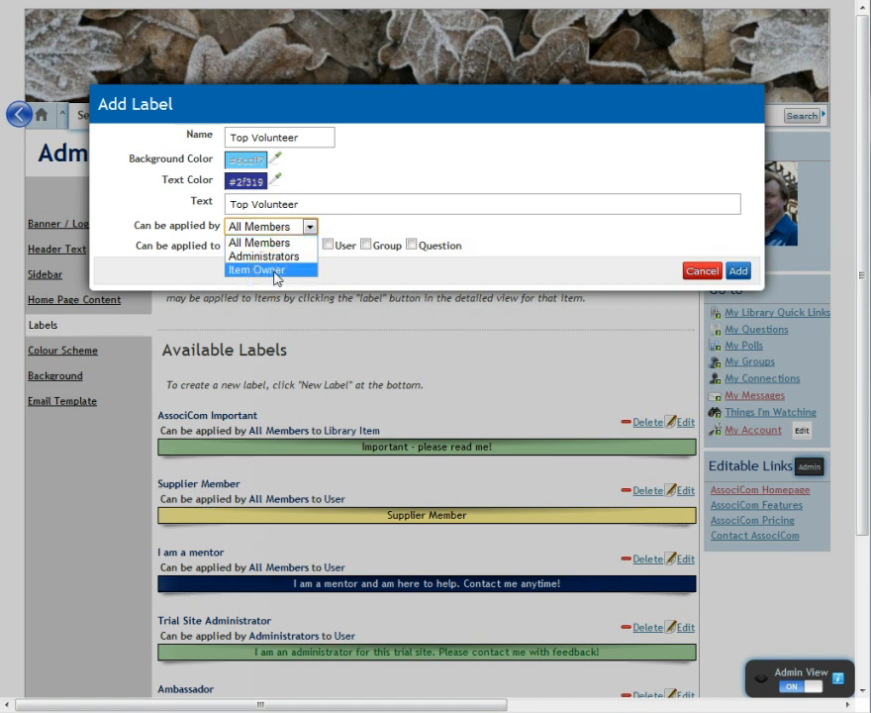
pyautogui.click(281, 257)
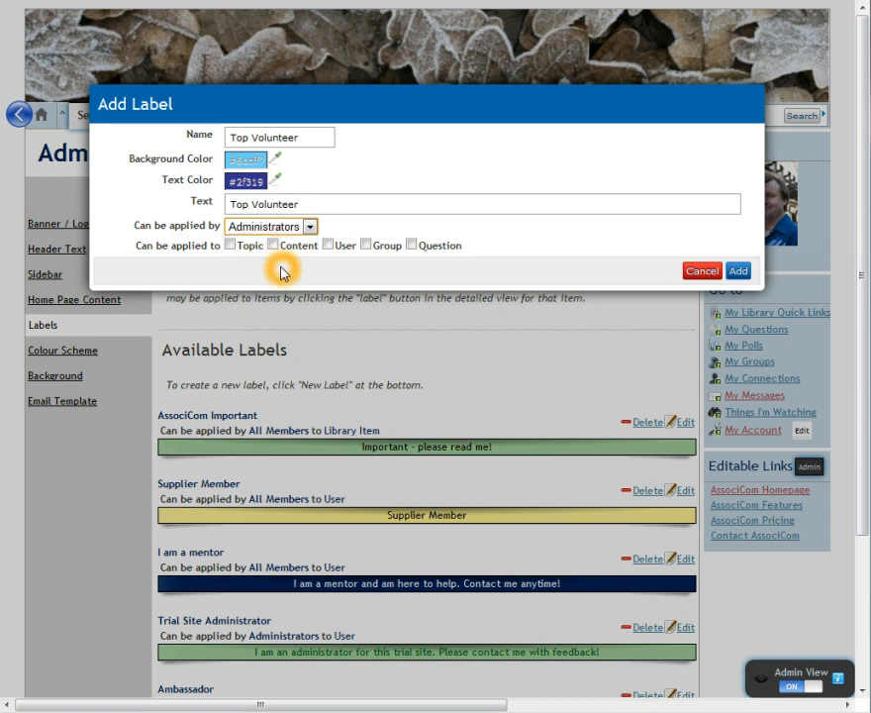
pyautogui.click(328, 245)
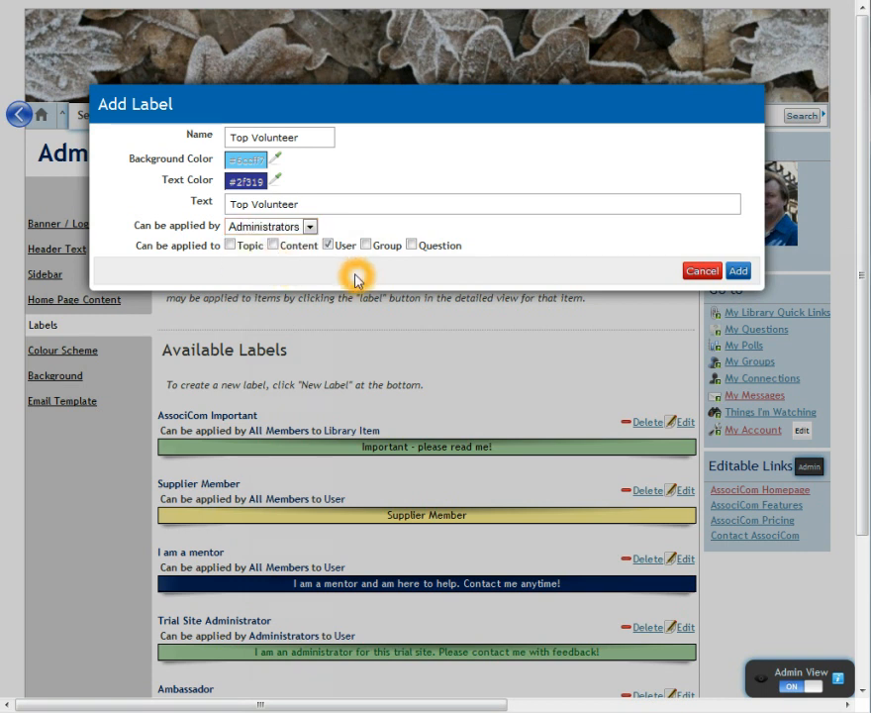
pyautogui.click(742, 273)
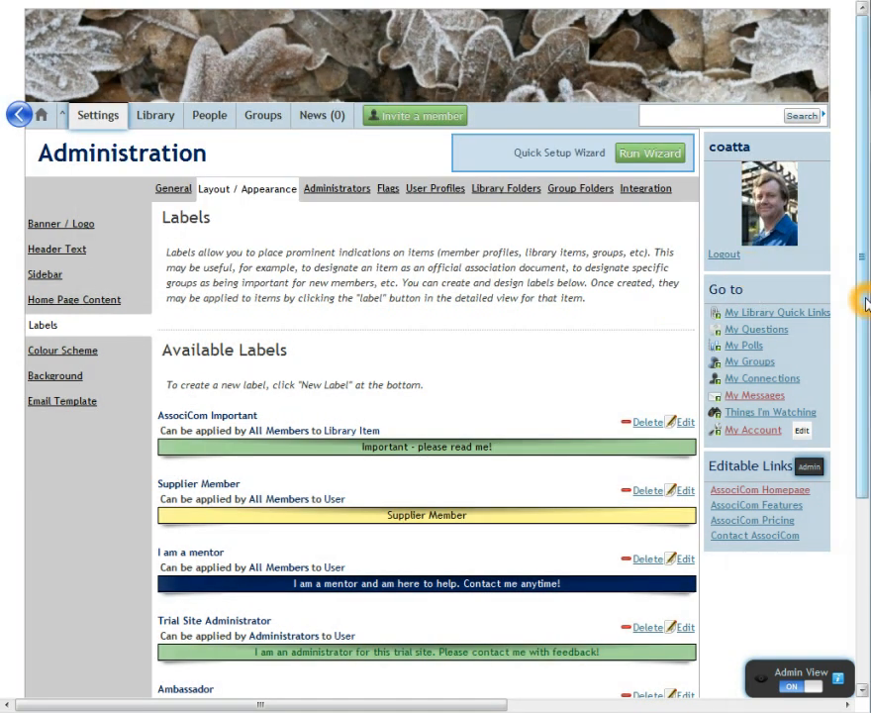
pyautogui.moveTo(864, 305); pyautogui.dragTo(865, 492)
pyautogui.click(423, 529)
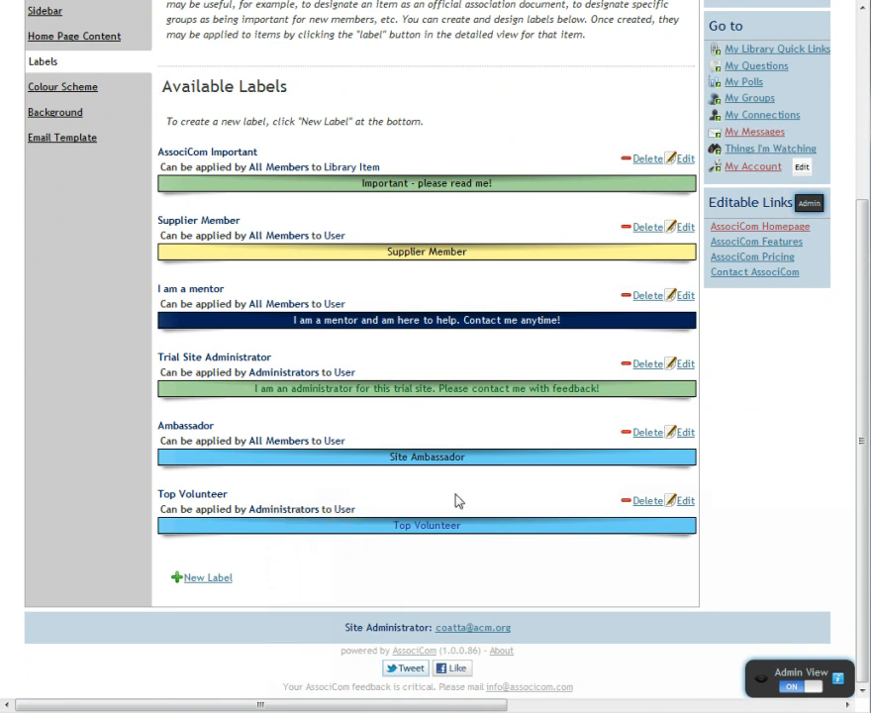
# Open the profile of the first member listed in the People directory
pyautogui.moveTo(862, 507); pyautogui.dragTo(861, 309)
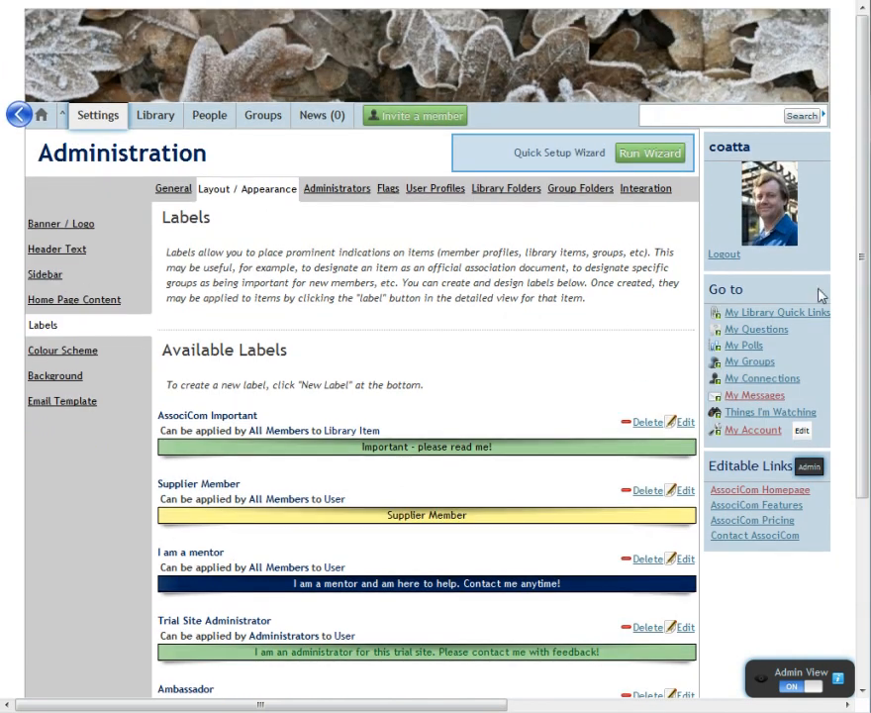
pyautogui.click(211, 119)
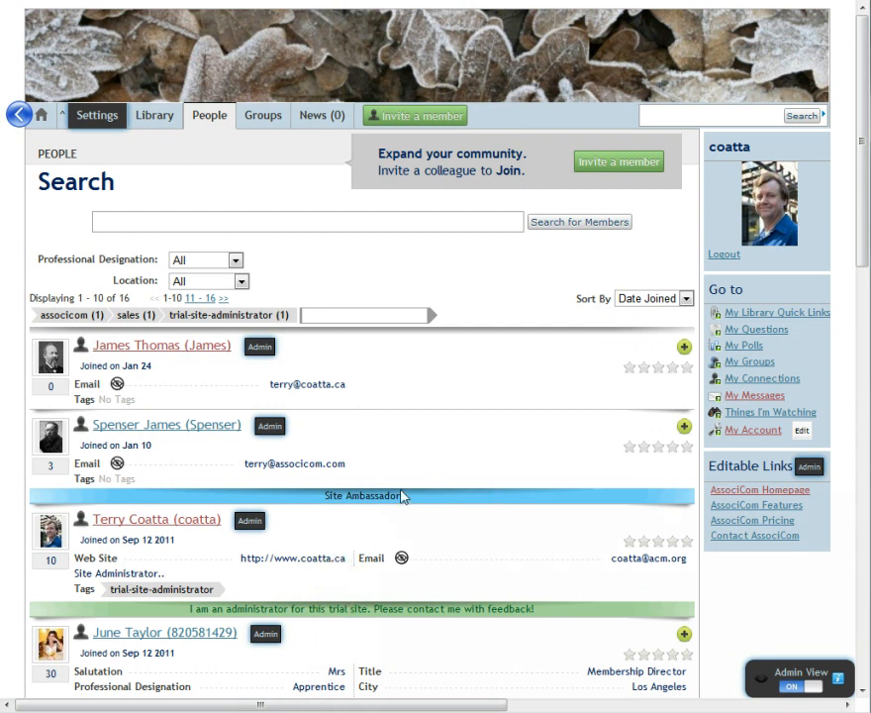
pyautogui.click(216, 368)
pyautogui.click(179, 350)
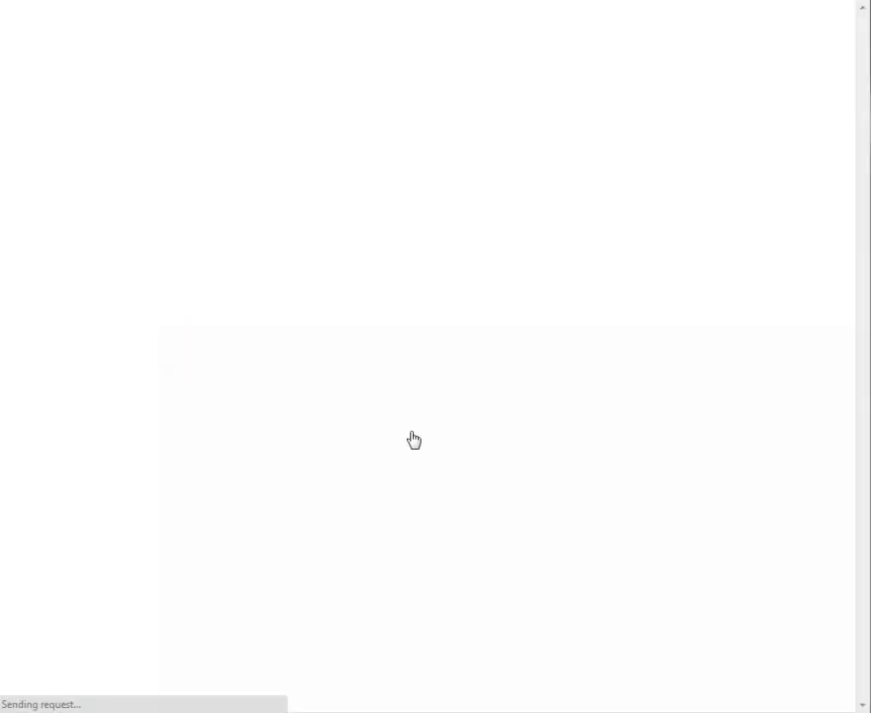
pyautogui.click(412, 433)
# Apply the Top Volunteer label to this member's profile
pyautogui.click(611, 210)
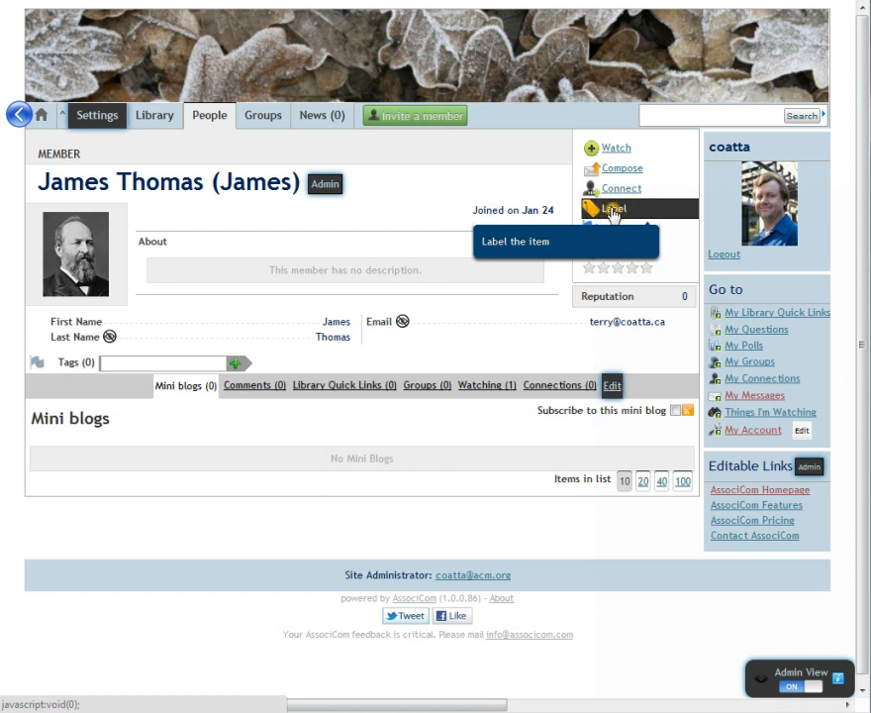
pyautogui.click(612, 211)
pyautogui.click(617, 305)
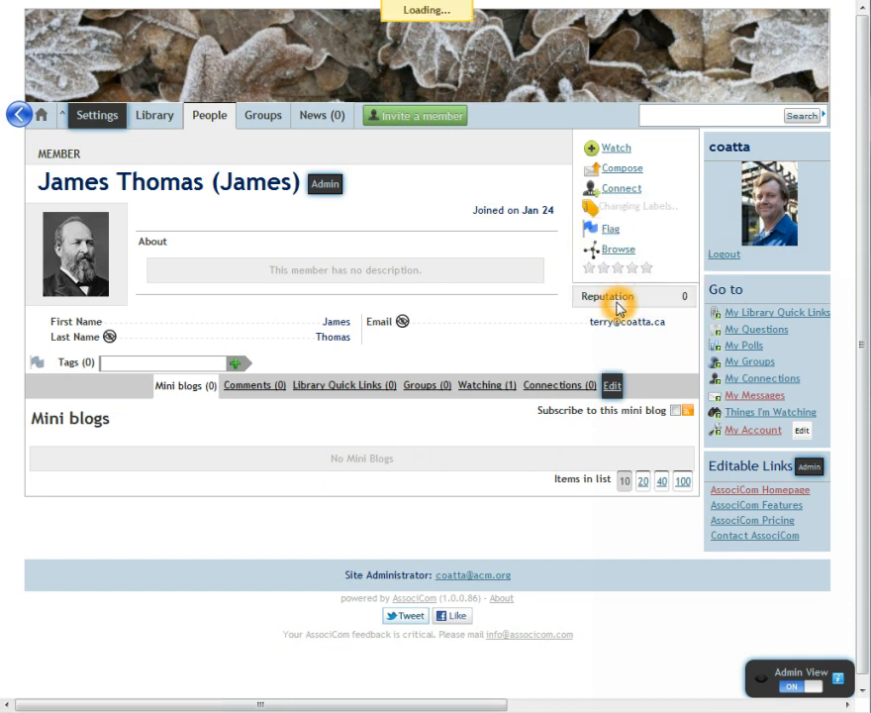